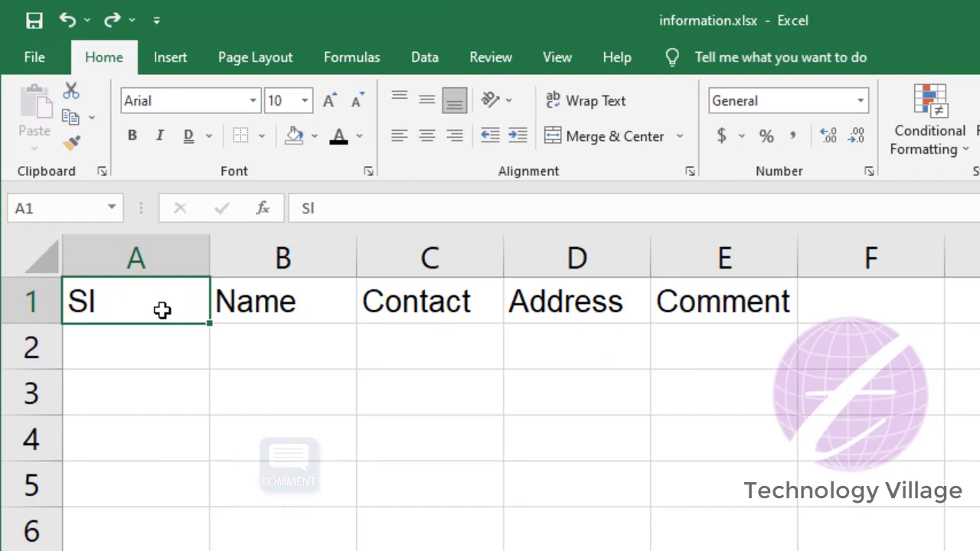
Left-align 'Sl' in A1 after briefly trying Center and Align Right.
{"action": "left_click", "coordinate": [430, 149]}
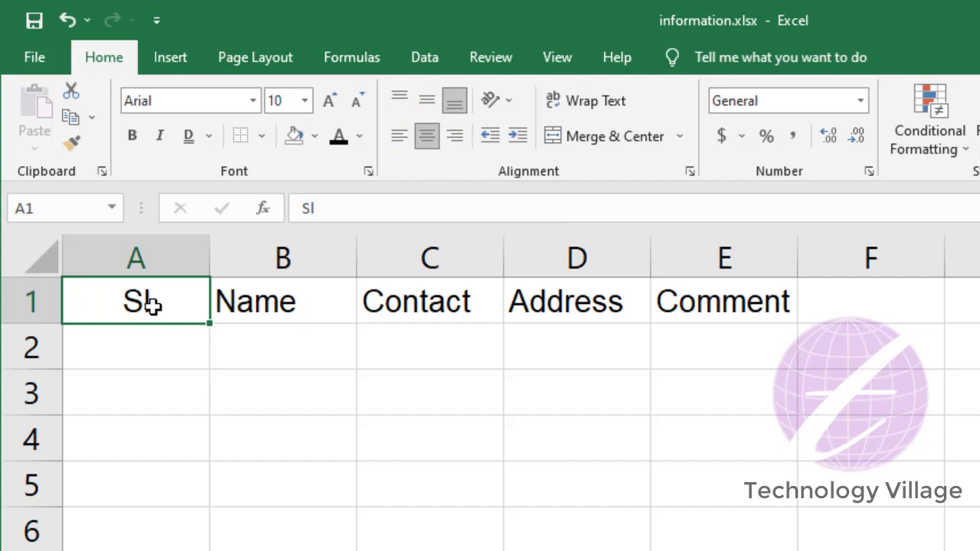
{"action": "left_click", "coordinate": [456, 141]}
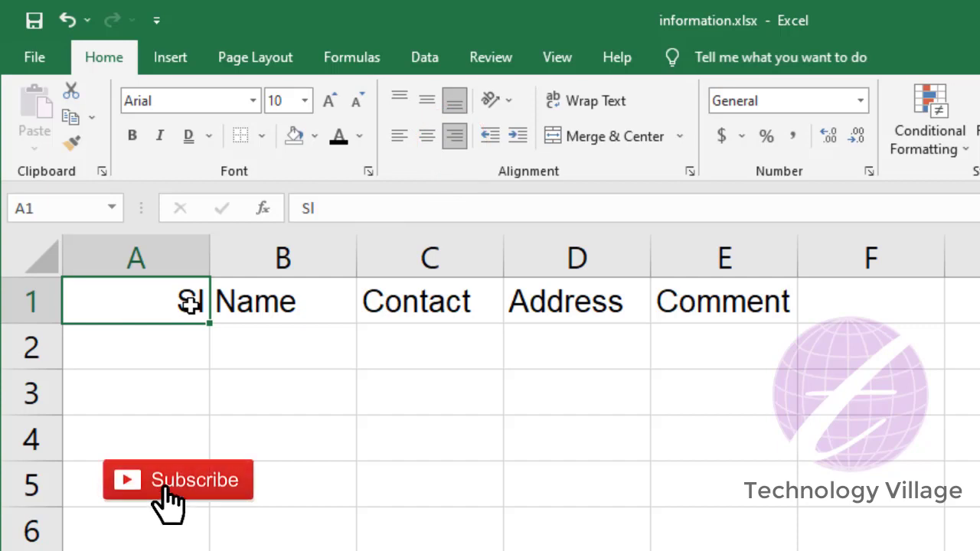
{"action": "left_click", "coordinate": [399, 138]}
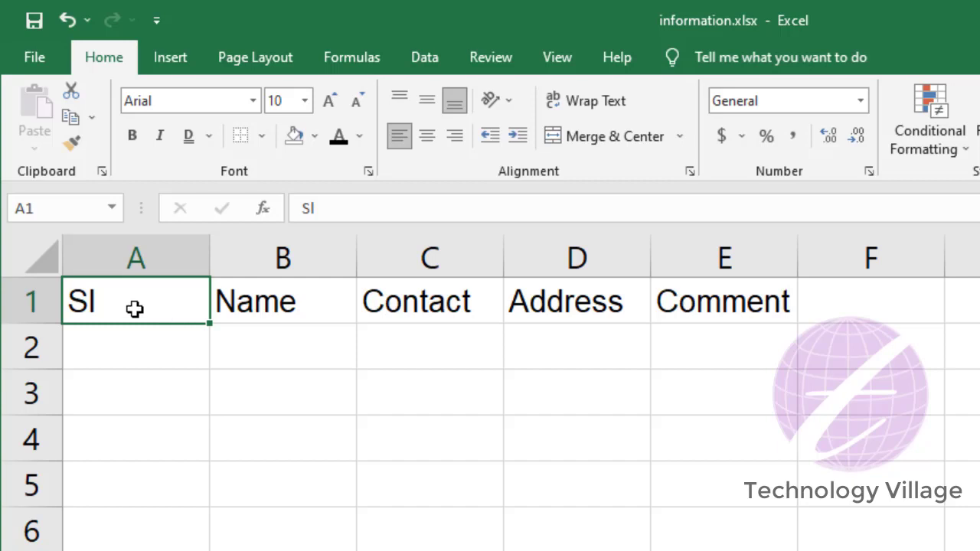
Change the font size of header cells A1:E1 (Sl through Comment) from 10 to 8.
{"action": "left_click_drag", "start_coordinate": [136, 309], "coordinate": [765, 306]}
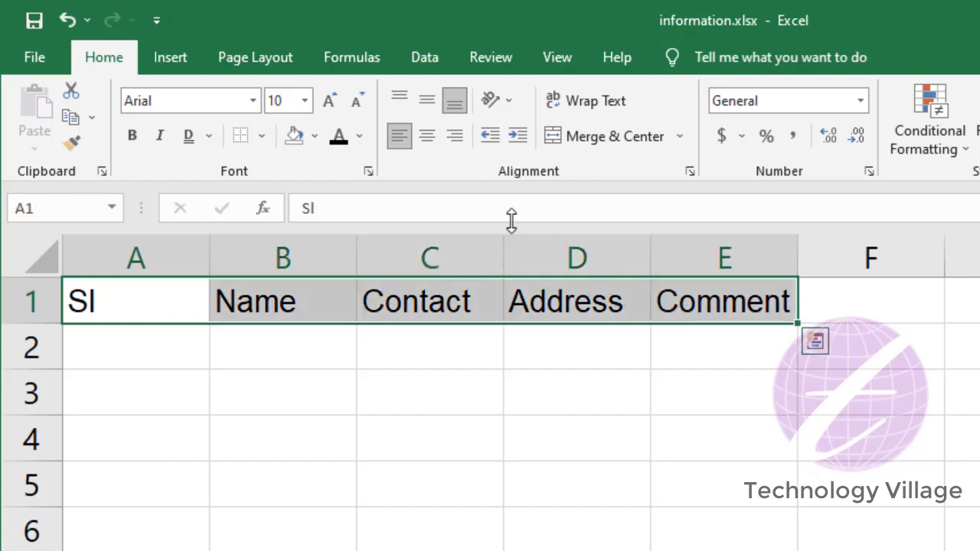
{"action": "left_click", "coordinate": [305, 101]}
{"action": "left_click", "coordinate": [276, 126]}
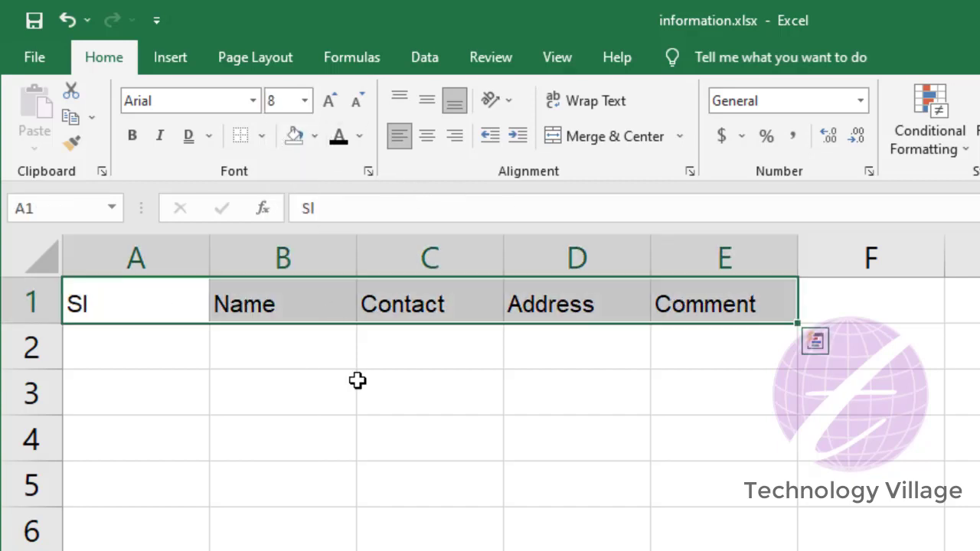
{"action": "left_click", "coordinate": [274, 312]}
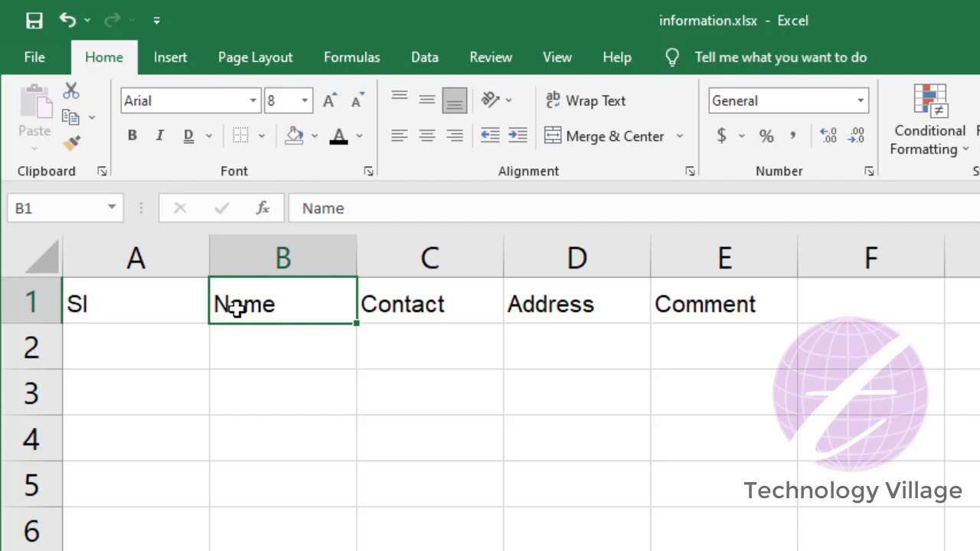
Give headers A1:E1 Middle Align and Center alignment, after trying Top and Bottom Align.
{"action": "left_click_drag", "start_coordinate": [126, 303], "coordinate": [705, 298]}
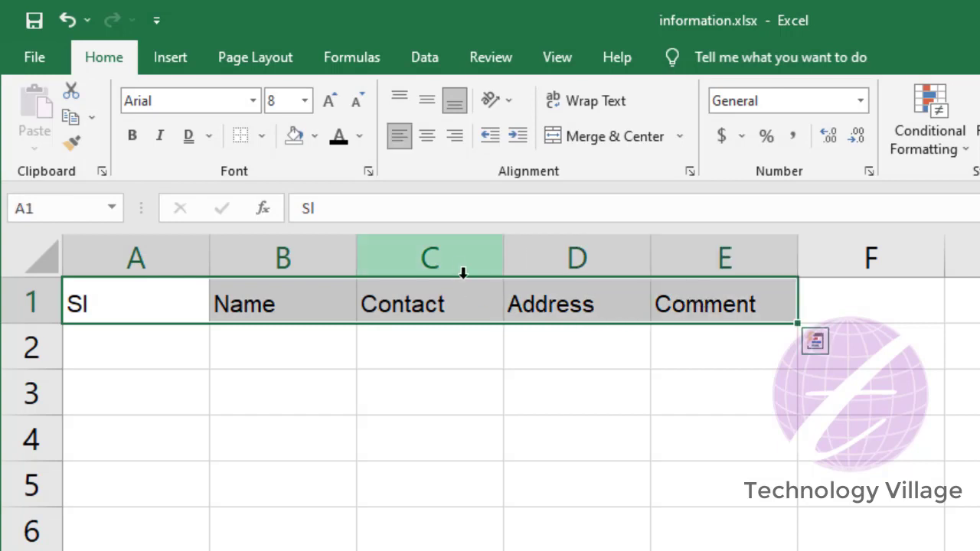
{"action": "left_click", "coordinate": [400, 107]}
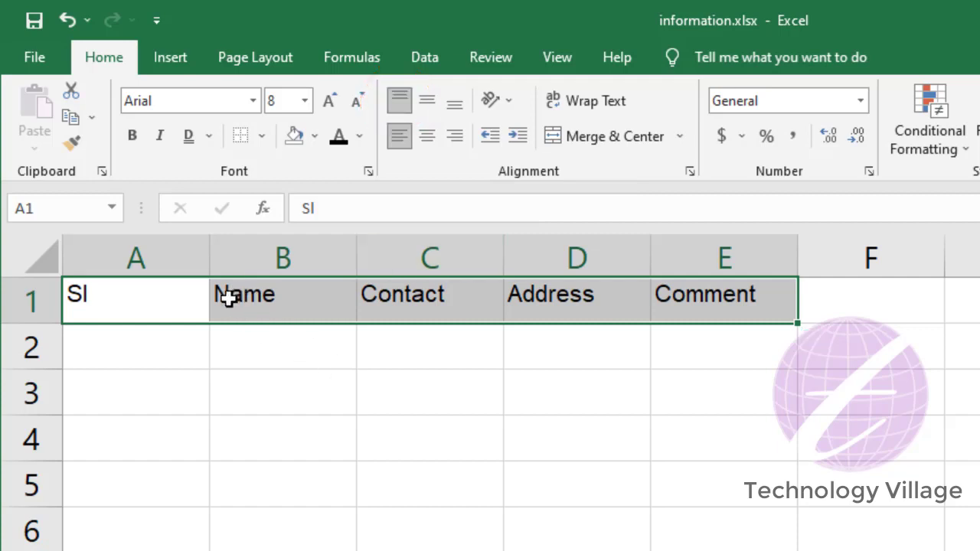
{"action": "left_click", "coordinate": [428, 106]}
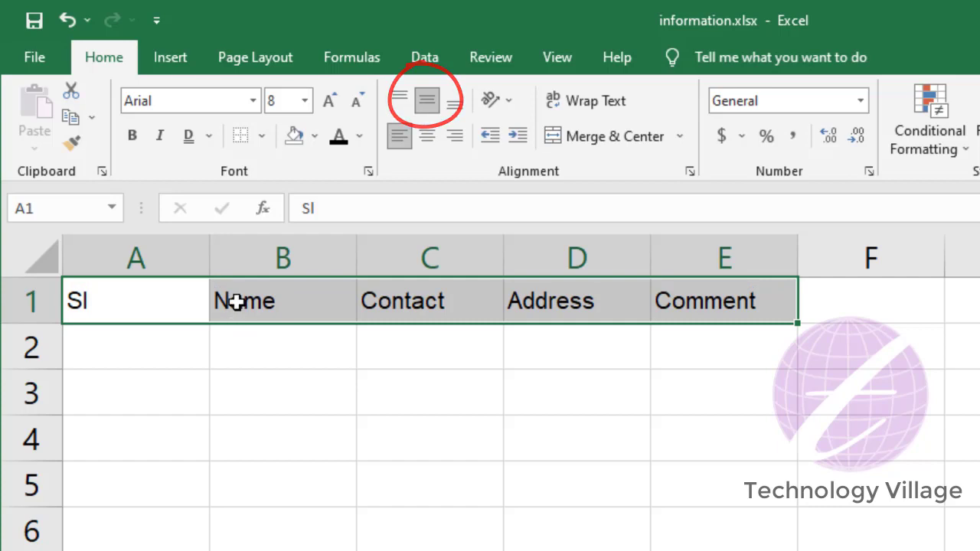
{"action": "left_click", "coordinate": [460, 103]}
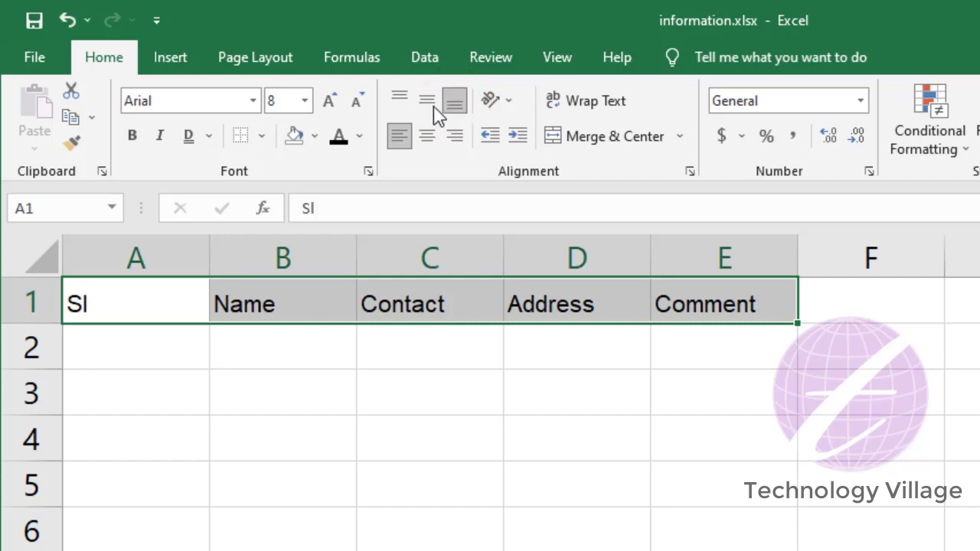
{"action": "left_click", "coordinate": [429, 103]}
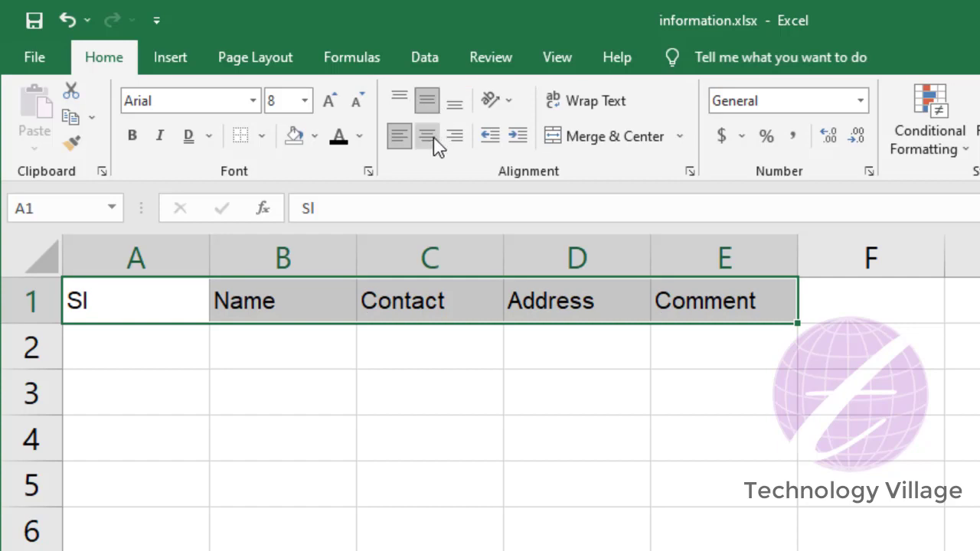
{"action": "left_click", "coordinate": [431, 138]}
{"action": "left_click", "coordinate": [312, 301]}
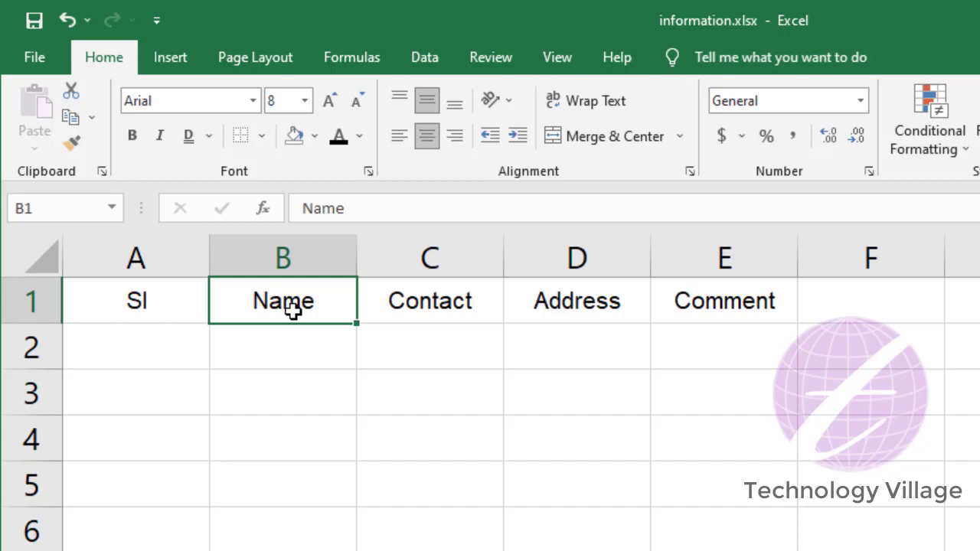
{"action": "left_click_drag", "start_coordinate": [150, 299], "coordinate": [712, 302]}
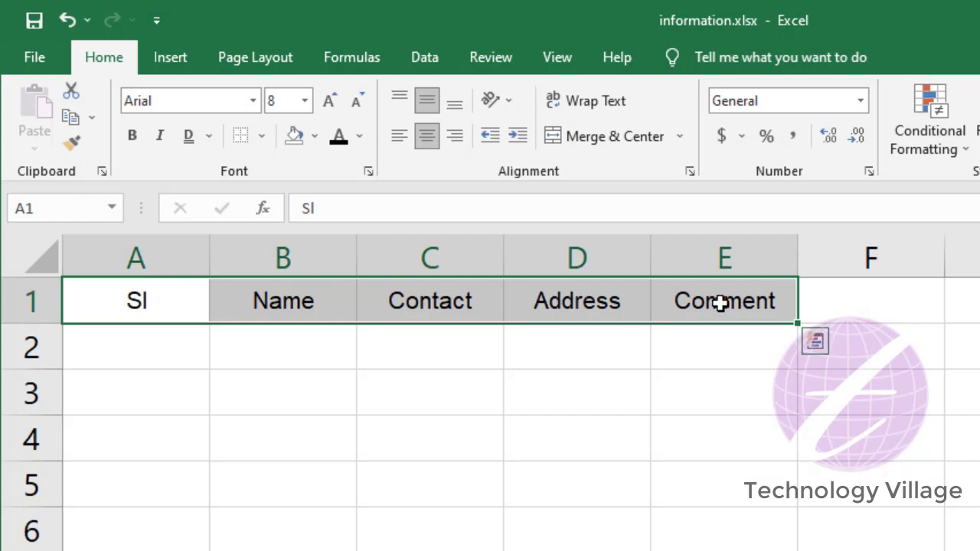
{"action": "left_click", "coordinate": [504, 104]}
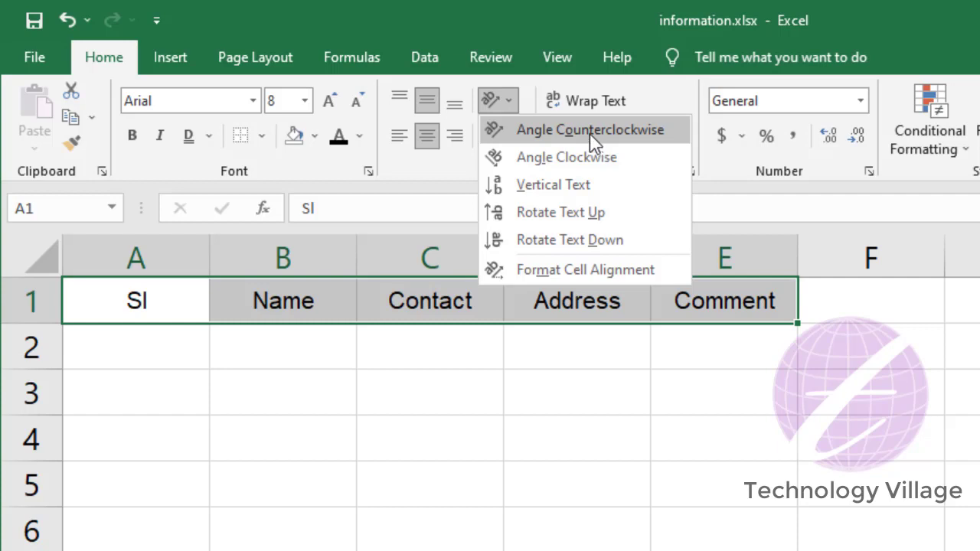
{"action": "left_click", "coordinate": [590, 132]}
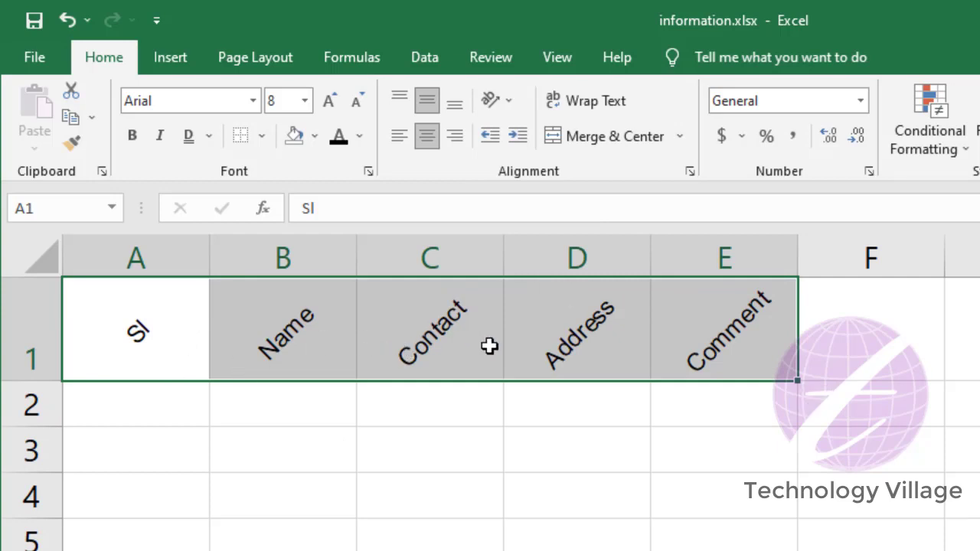
{"action": "left_click", "coordinate": [499, 104]}
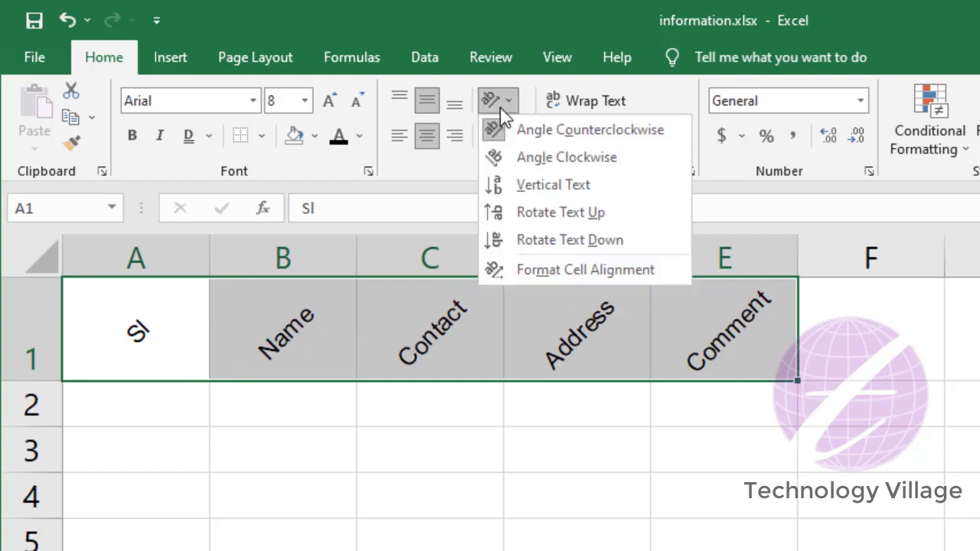
{"action": "left_click", "coordinate": [536, 132]}
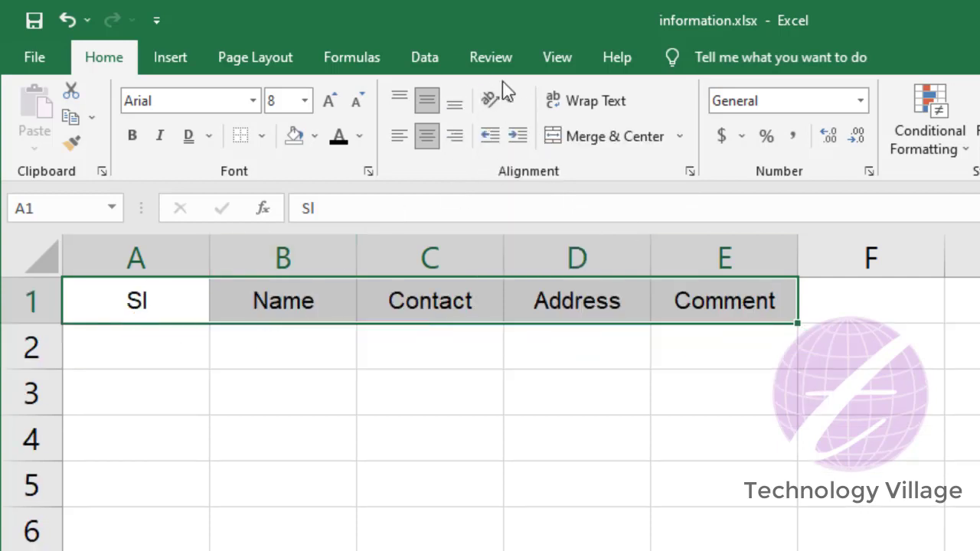
Turn off Vertical Text on A1:E1, try Rotate Text Up, then choose Rotate Text Down.
{"action": "left_click", "coordinate": [499, 105]}
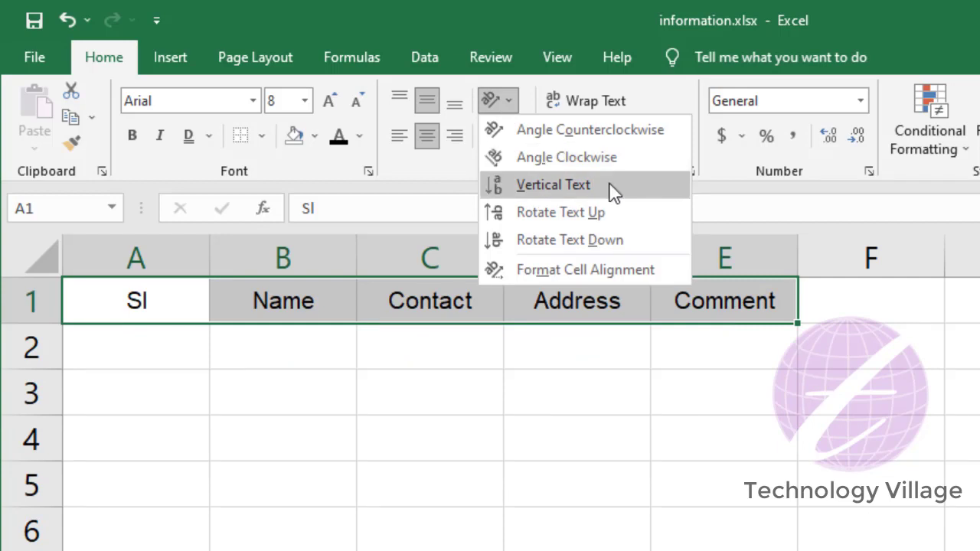
{"action": "left_click", "coordinate": [563, 190]}
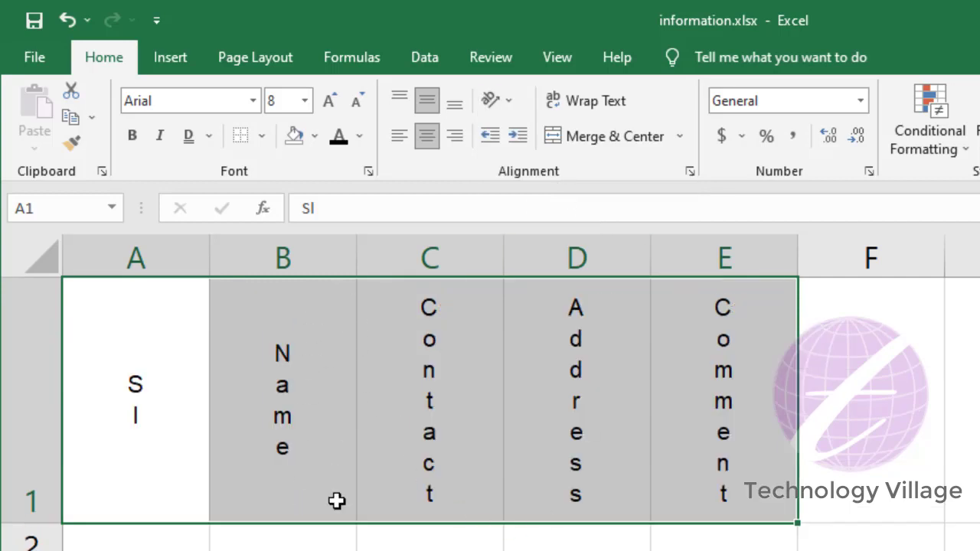
{"action": "left_click", "coordinate": [500, 100]}
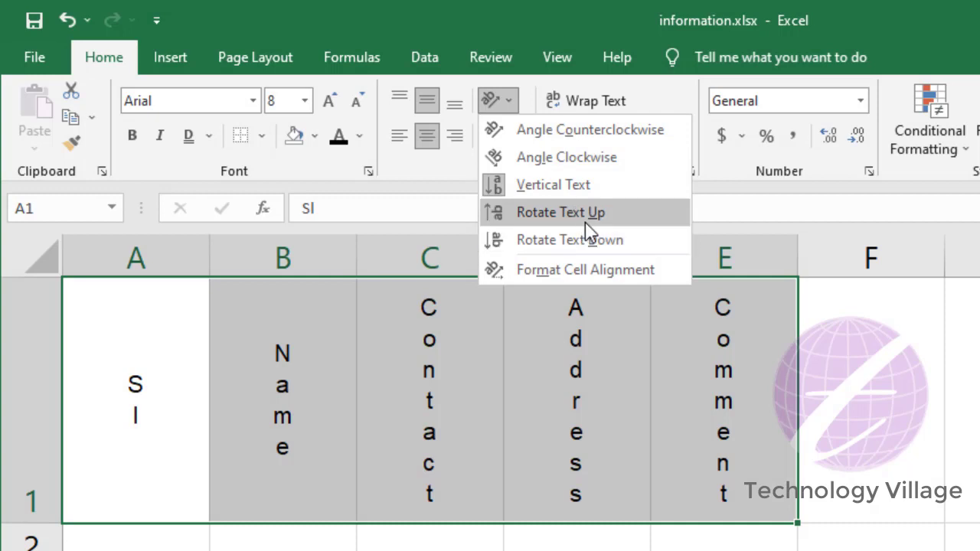
{"action": "left_click", "coordinate": [550, 186]}
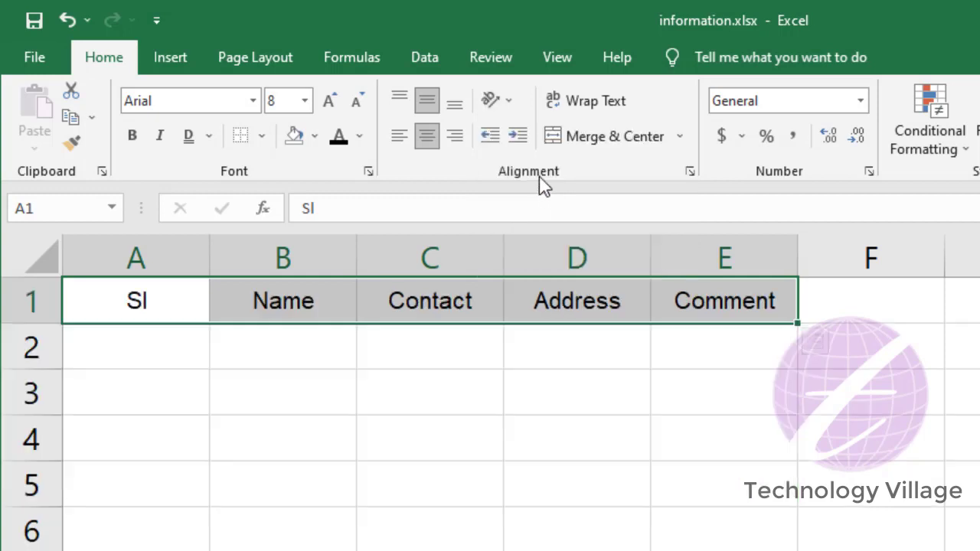
{"action": "left_click", "coordinate": [504, 104]}
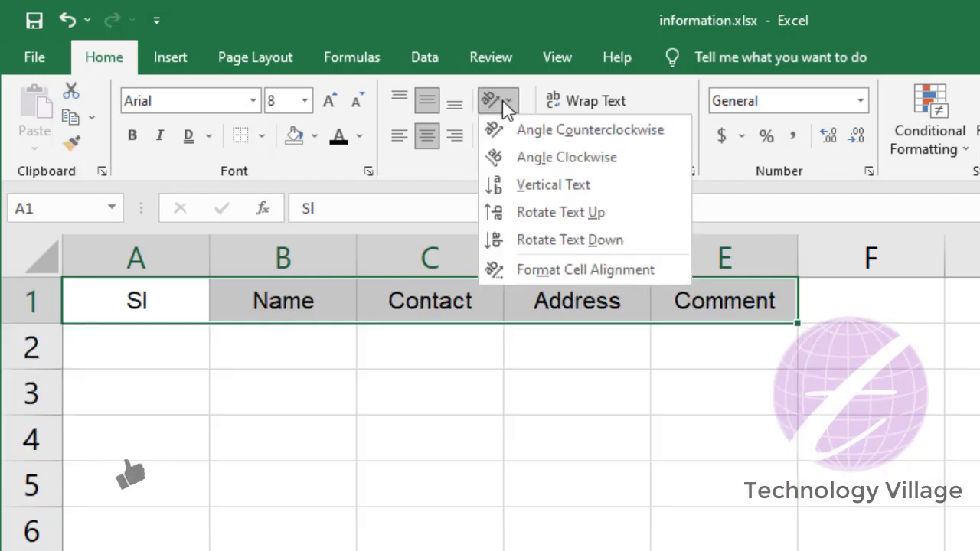
{"action": "left_click", "coordinate": [546, 214]}
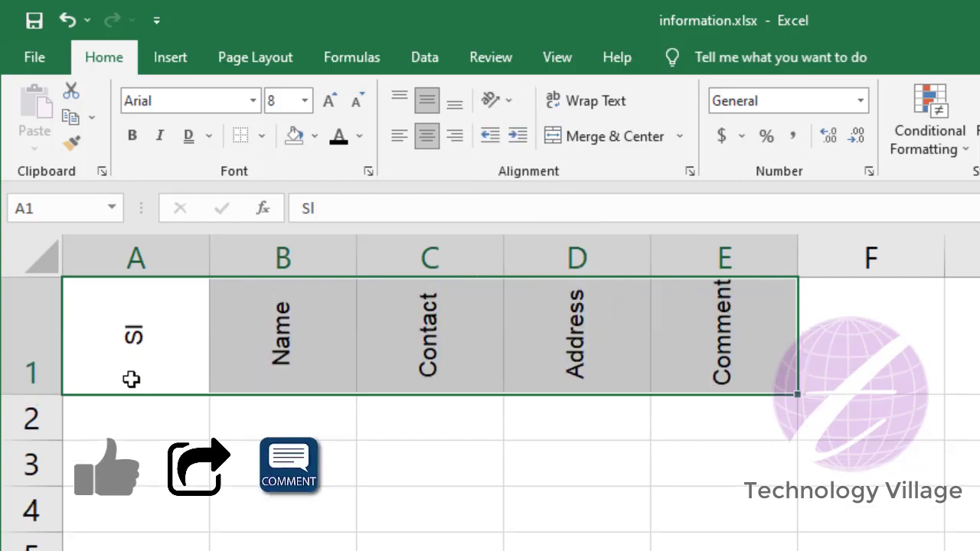
{"action": "left_click", "coordinate": [495, 105]}
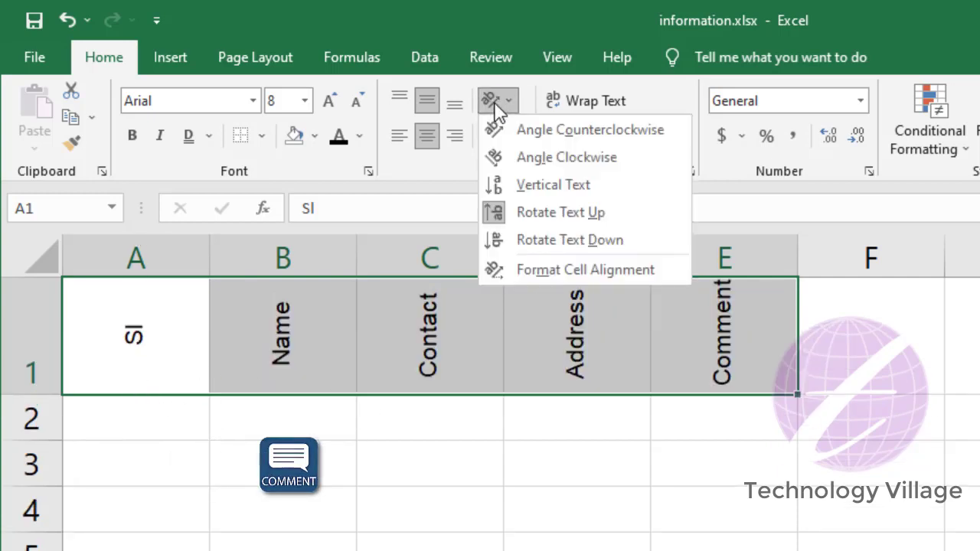
{"action": "left_click", "coordinate": [582, 240]}
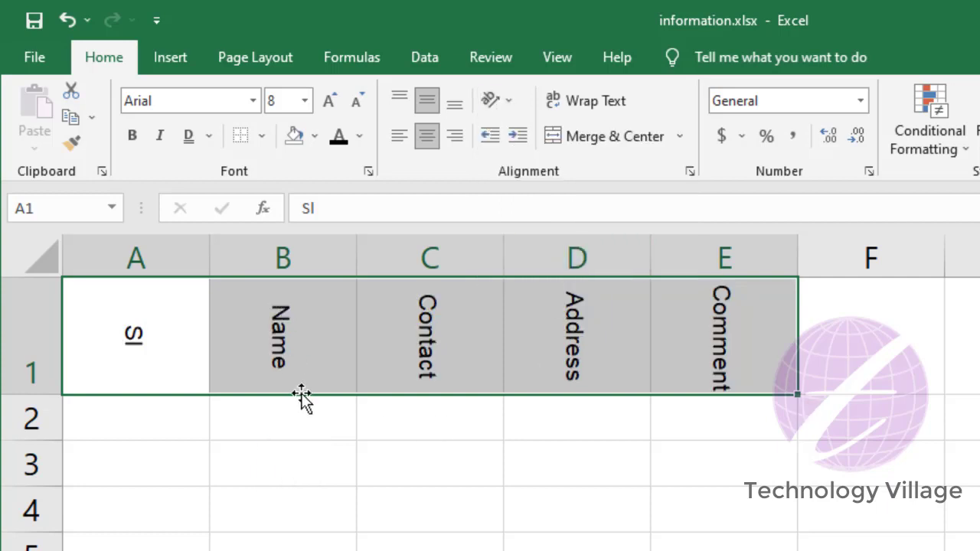
{"action": "left_click", "coordinate": [509, 104]}
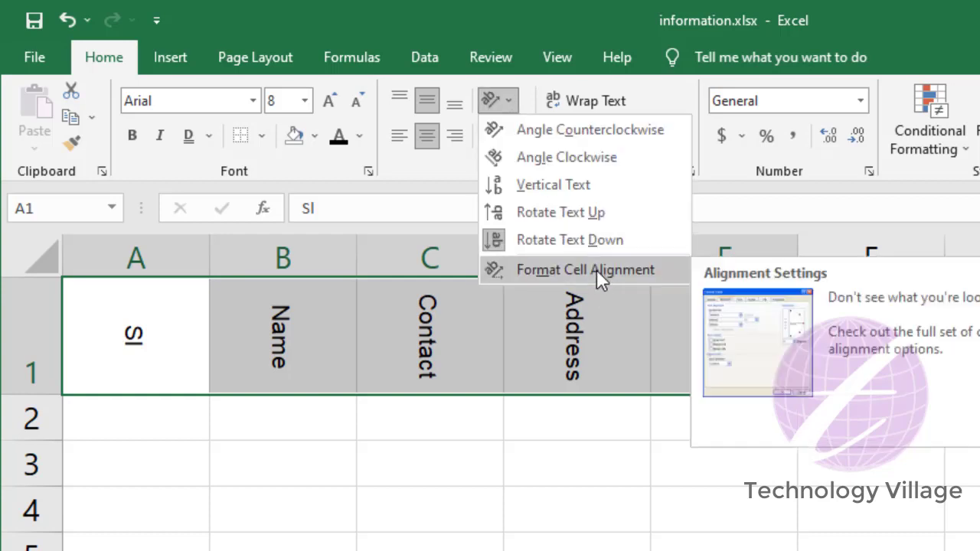
Set the A1:E1 header orientation to 40 degrees in Format Cells > Alignment.
{"action": "key", "text": "Escape"}
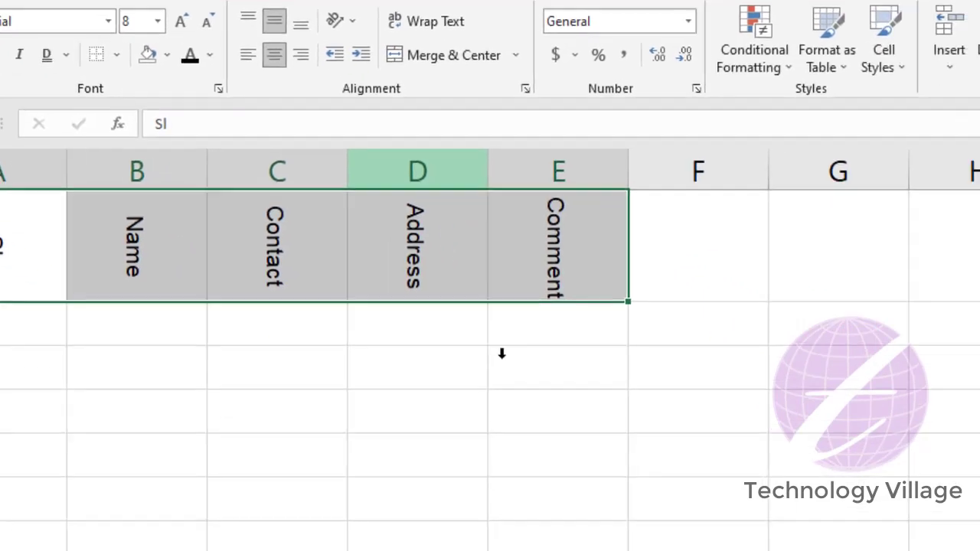
{"action": "key", "text": "ctrl+1"}
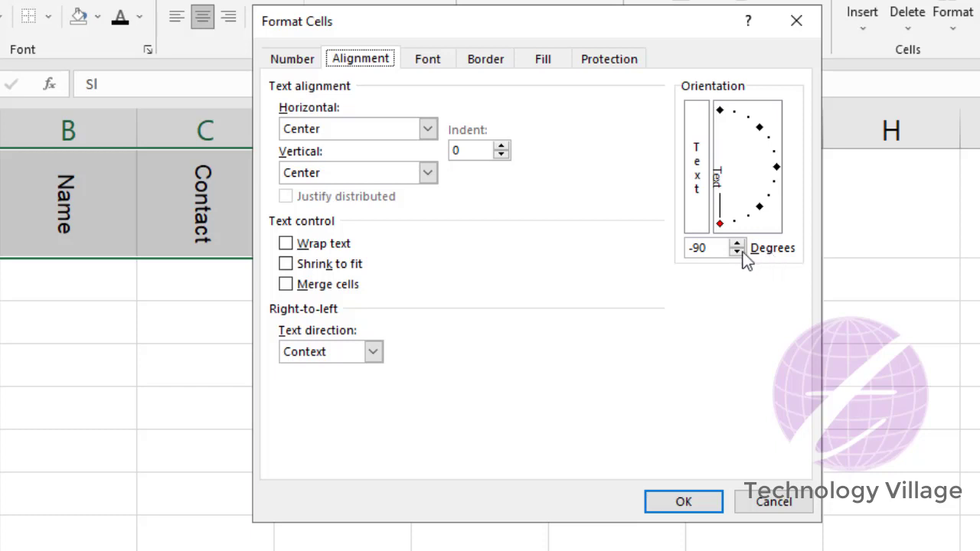
{"action": "left_click", "coordinate": [697, 252]}
{"action": "key", "text": "BackSpace"}
{"action": "type", "text": "40"}
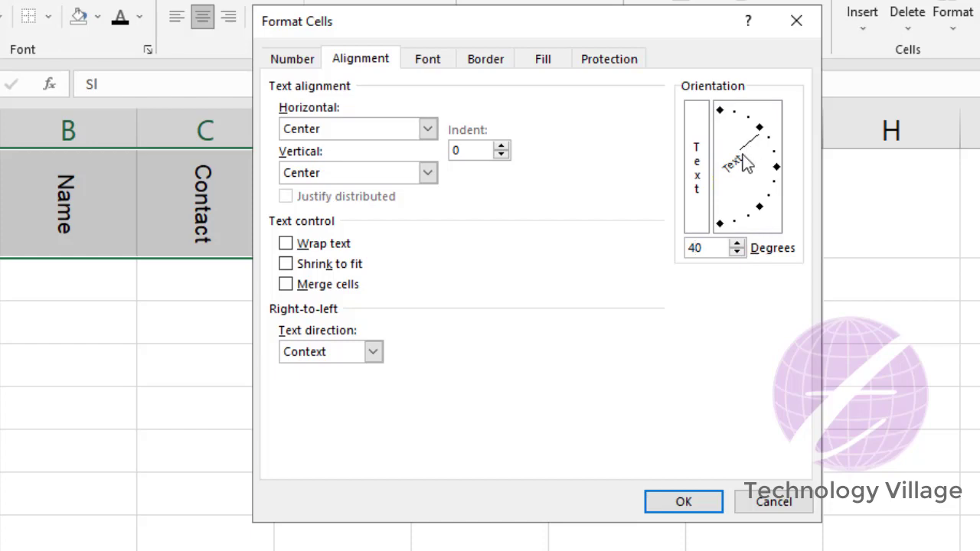
{"action": "left_click", "coordinate": [684, 503]}
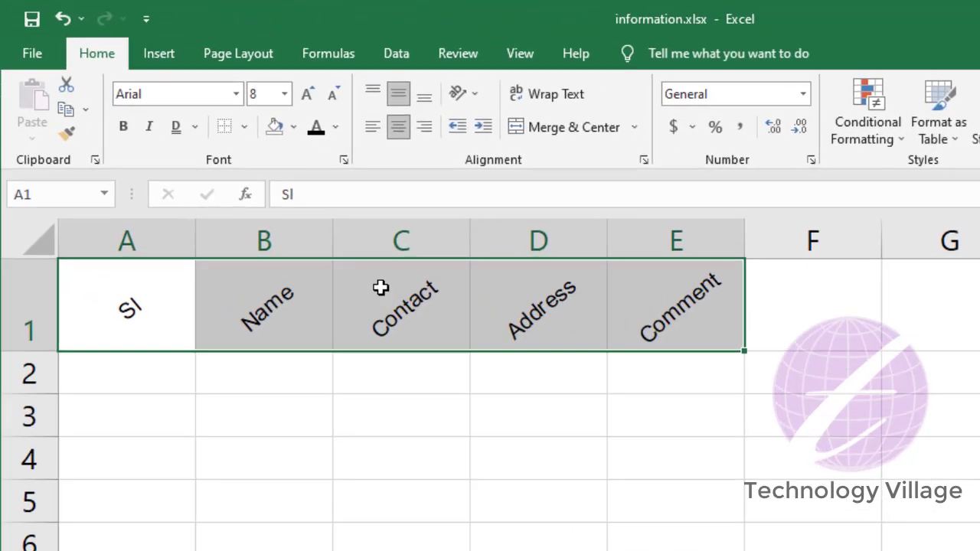
{"action": "left_click", "coordinate": [467, 95]}
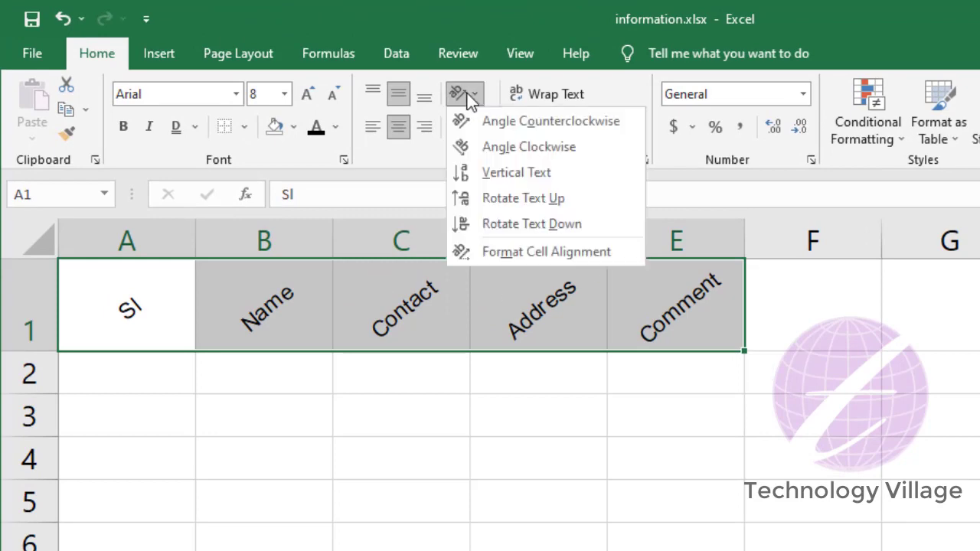
{"action": "left_click", "coordinate": [541, 253]}
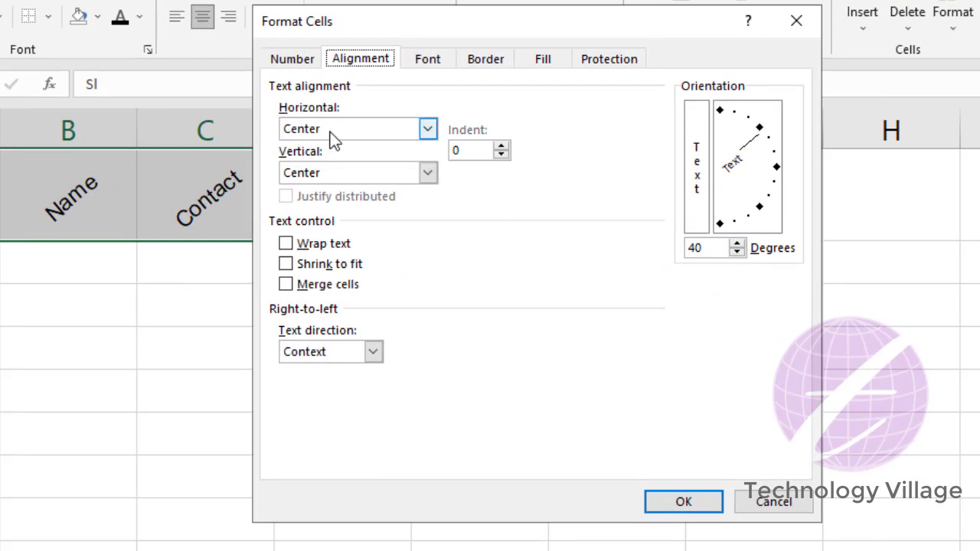
{"action": "left_click", "coordinate": [334, 140]}
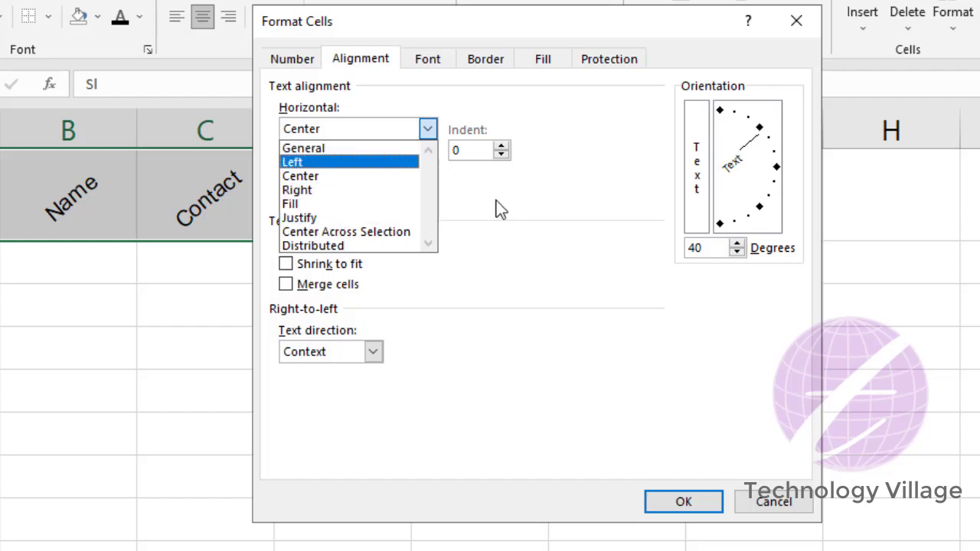
{"action": "left_click", "coordinate": [364, 133]}
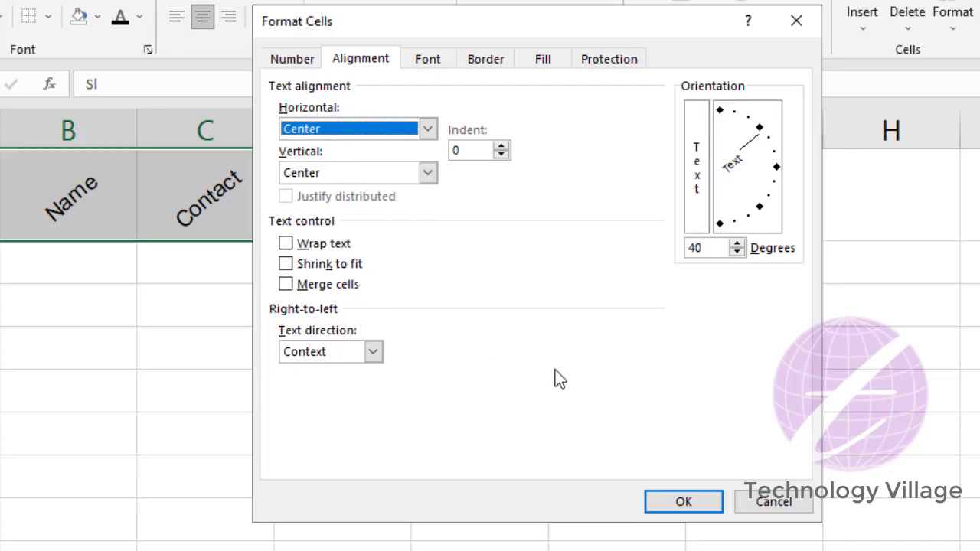
{"action": "left_click", "coordinate": [765, 500]}
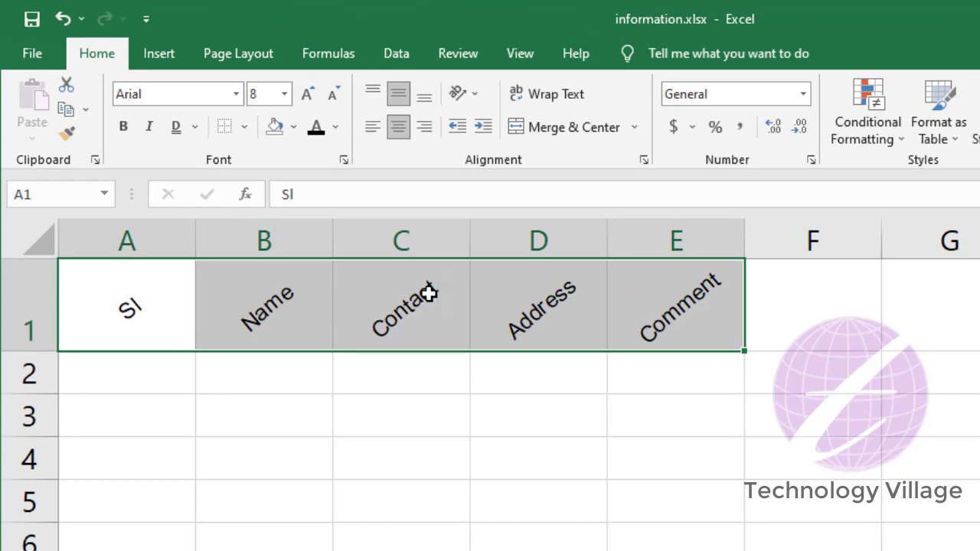
Reset the A1:E1 header orientation to 0 degrees in Format Cell Alignment.
{"action": "left_click", "coordinate": [463, 98]}
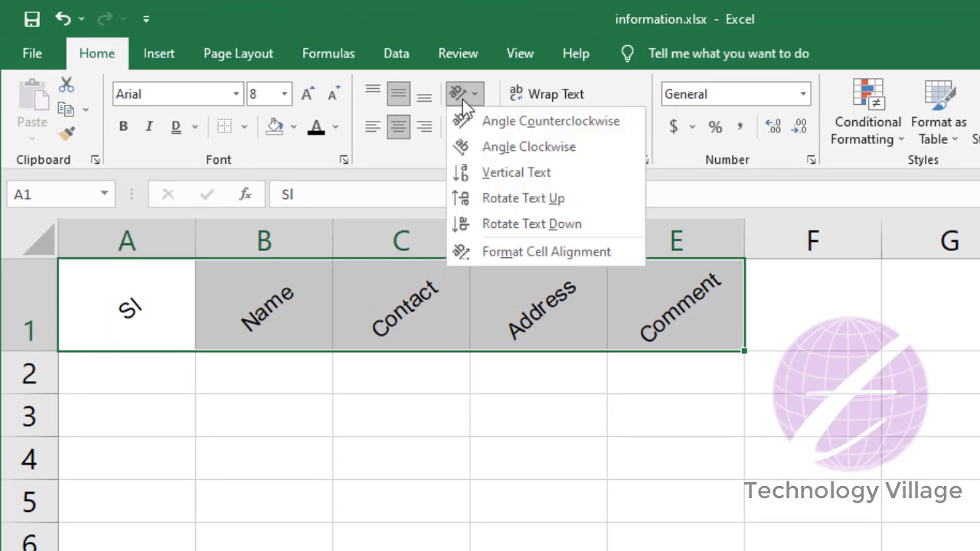
{"action": "left_click", "coordinate": [533, 253]}
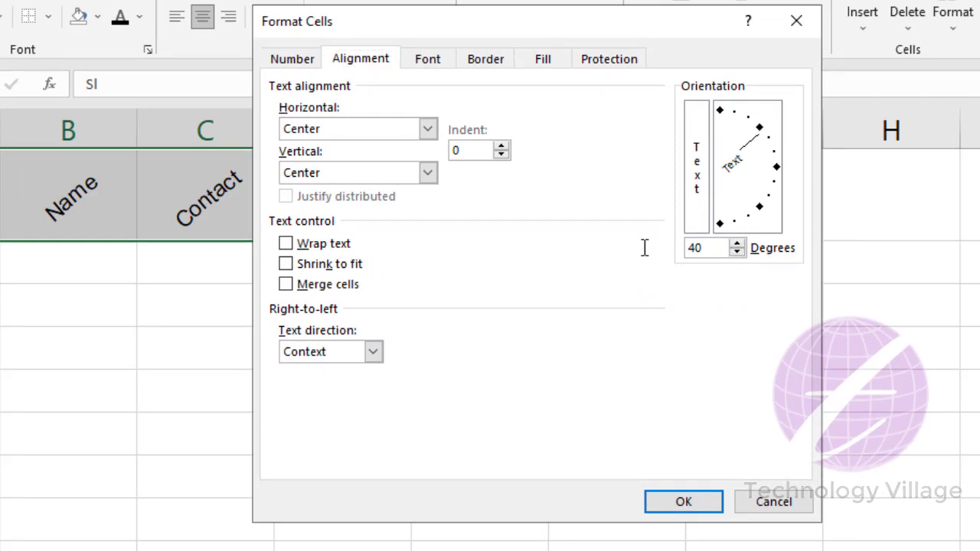
{"action": "left_click_drag", "start_coordinate": [712, 248], "coordinate": [562, 250]}
{"action": "type", "text": "0"}
{"action": "left_click", "coordinate": [684, 502]}
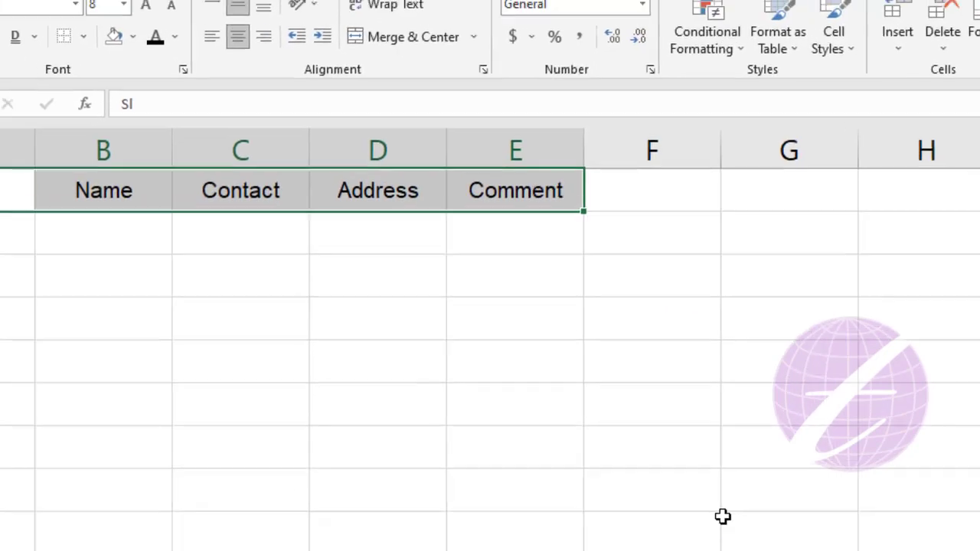